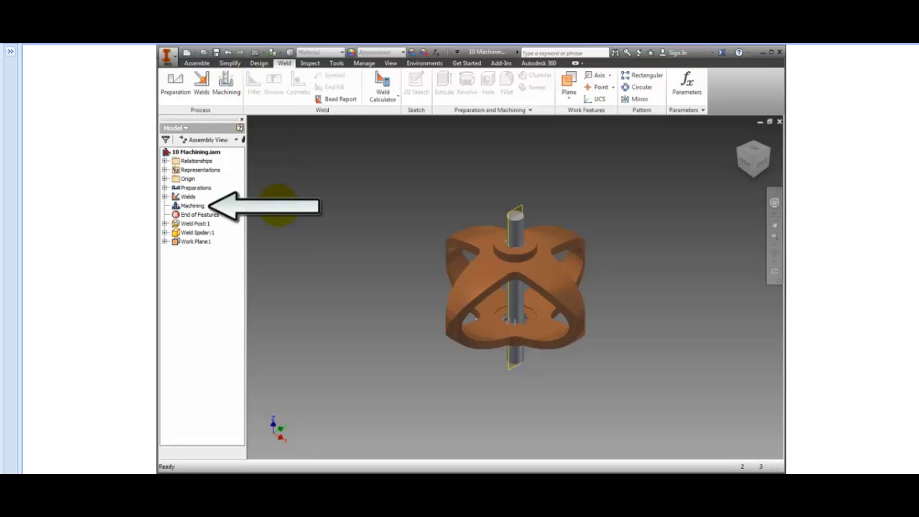
- Activate the weldment's Machining stage from the model browser
left_click(193, 206)
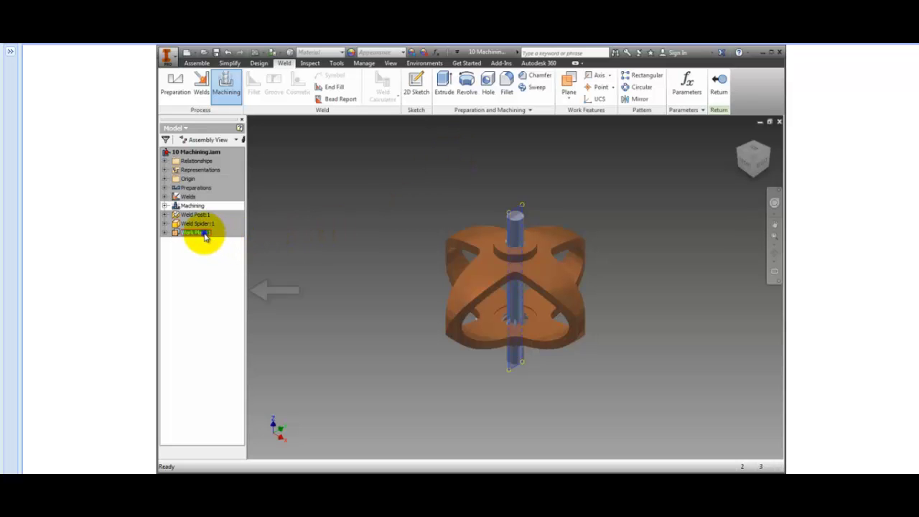
- Start a sketch on Work Plane 1, slice the graphics with F7, and zoom to the shaft end
right_click(206, 234)
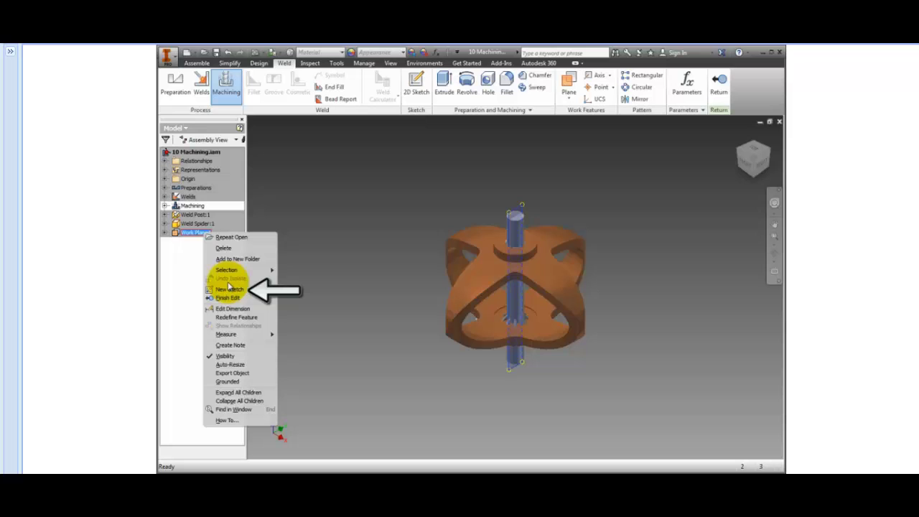
left_click(230, 289)
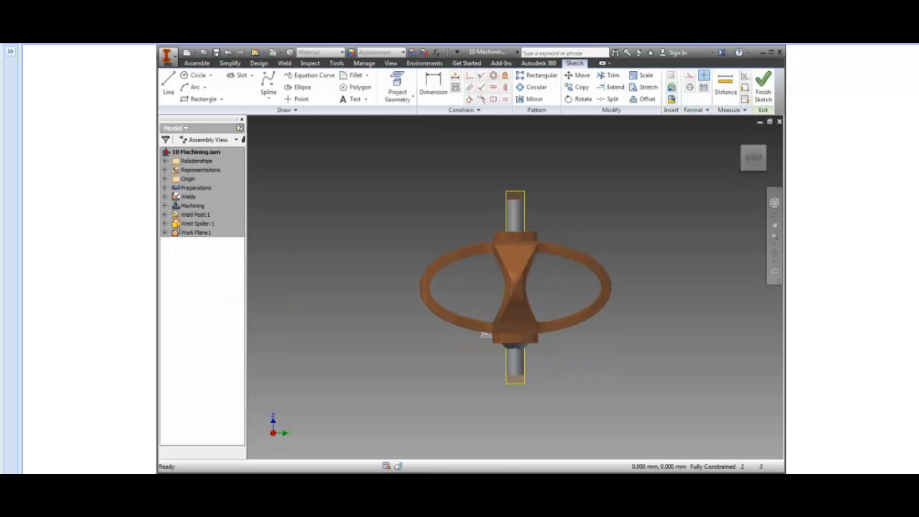
key("F7")
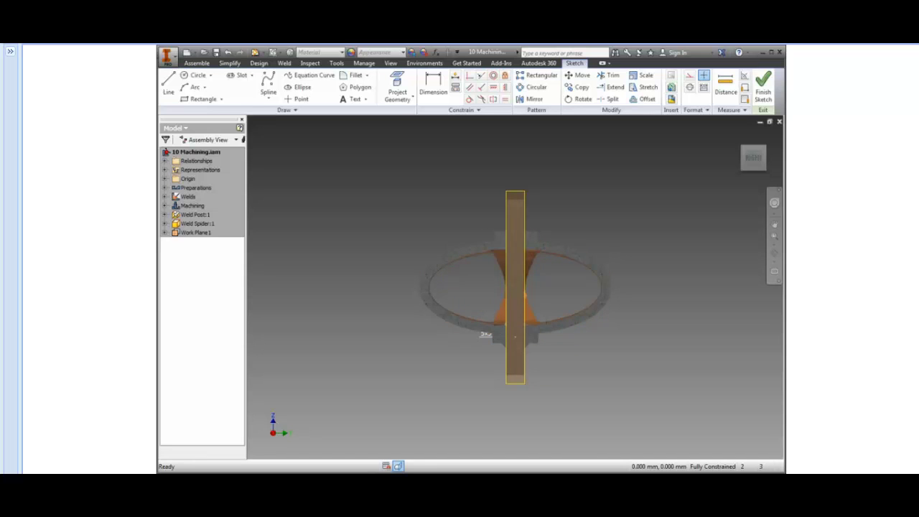
scroll(526, 357, "up", 5)
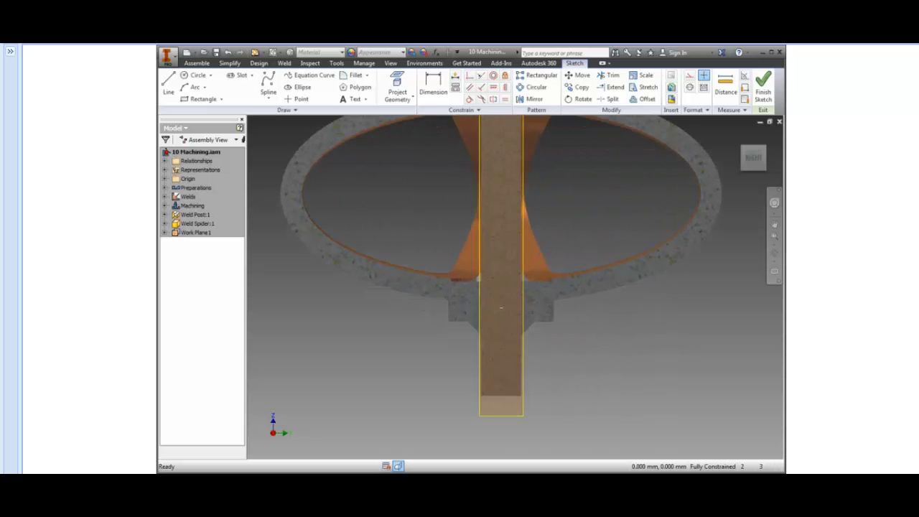
scroll(501, 308, "up", 5)
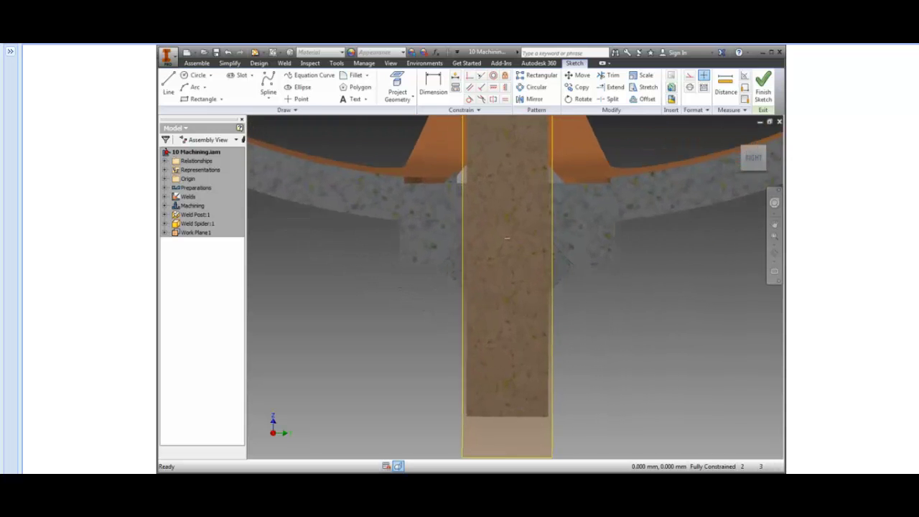
scroll(503, 308, "up", 2)
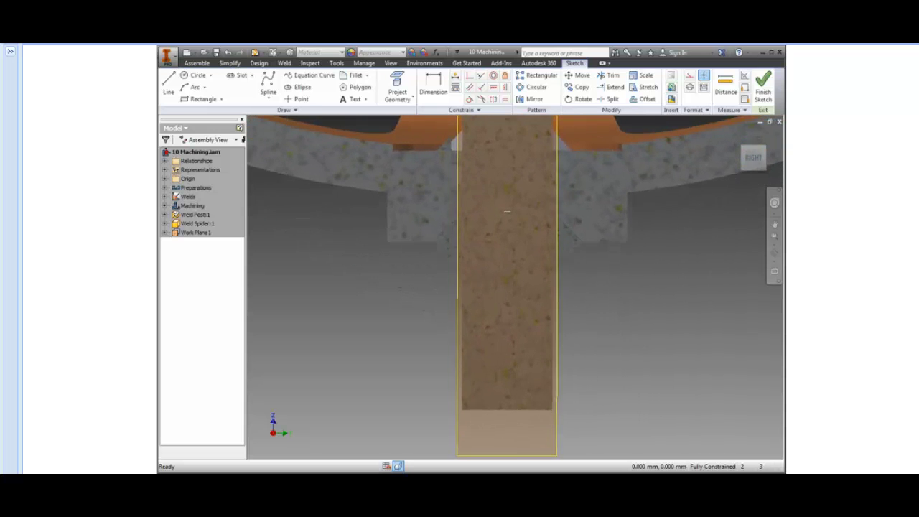
- Project the shaft's bottom edge and draw a 2 mm × 8 mm rectangle from its left side
left_click(396, 97)
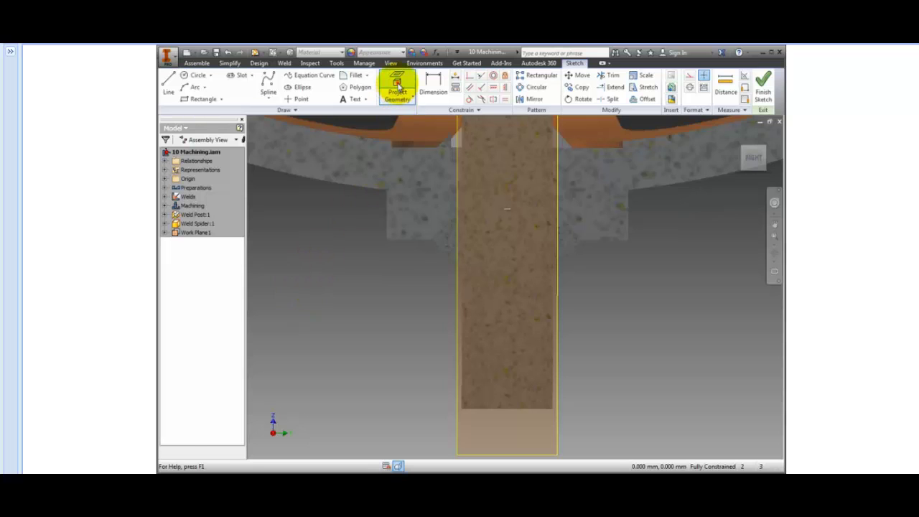
left_click(491, 410)
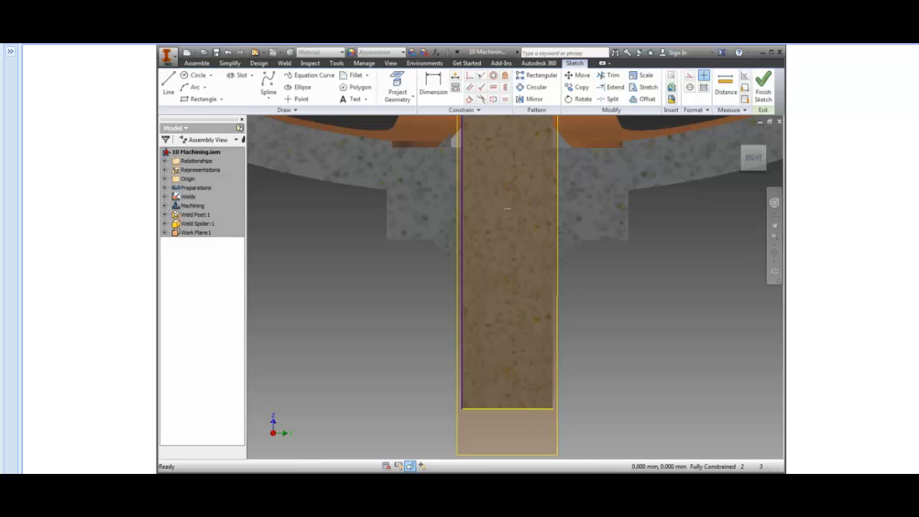
right_click(333, 371)
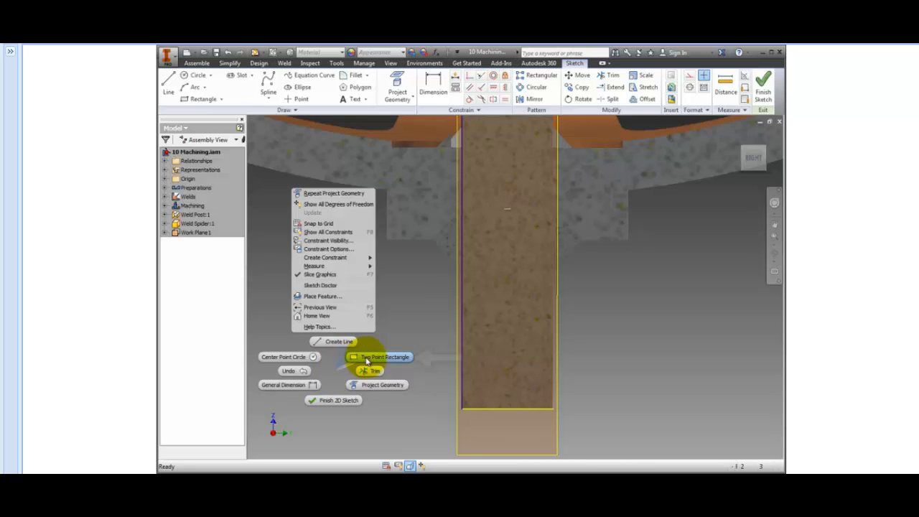
left_click(366, 359)
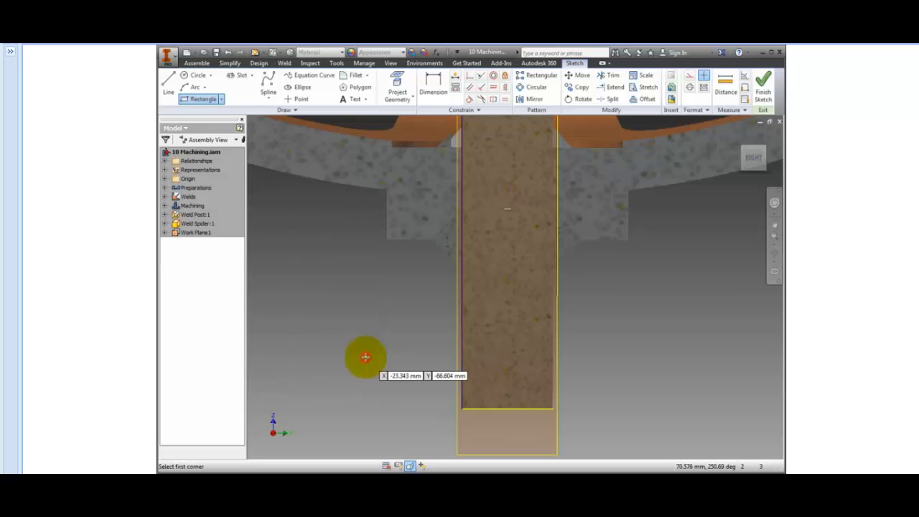
left_click(463, 380)
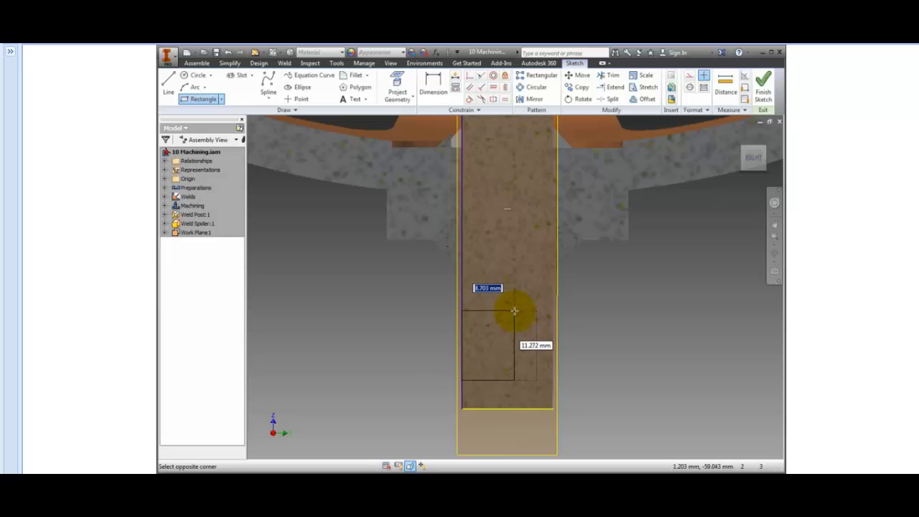
type("2")
key("Tab")
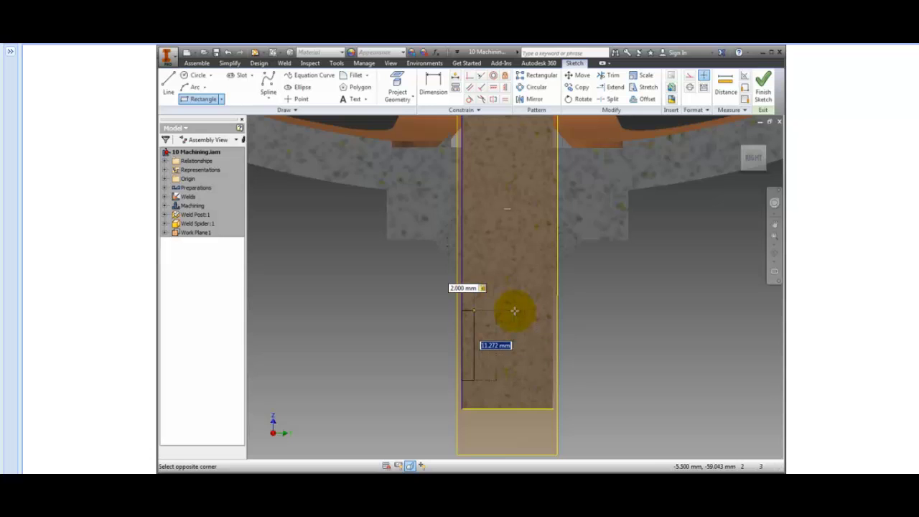
type("8")
key("Return")
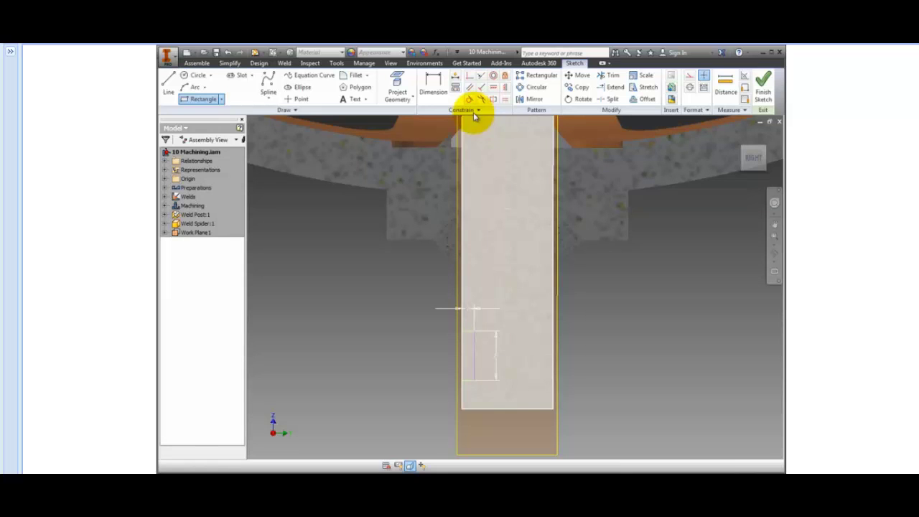
- Dimension the rectangle 5 mm from the shaft's bottom edge, then finish the 2D sketch
left_click(434, 81)
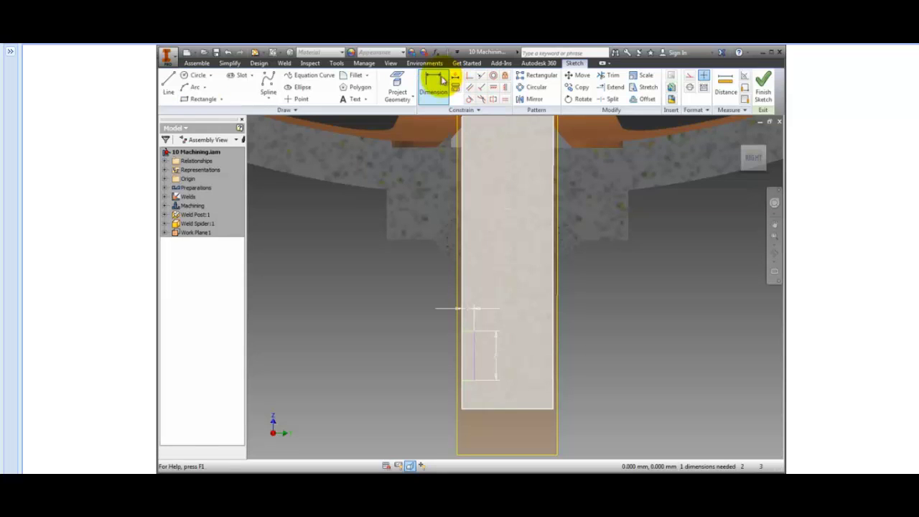
left_click(470, 386)
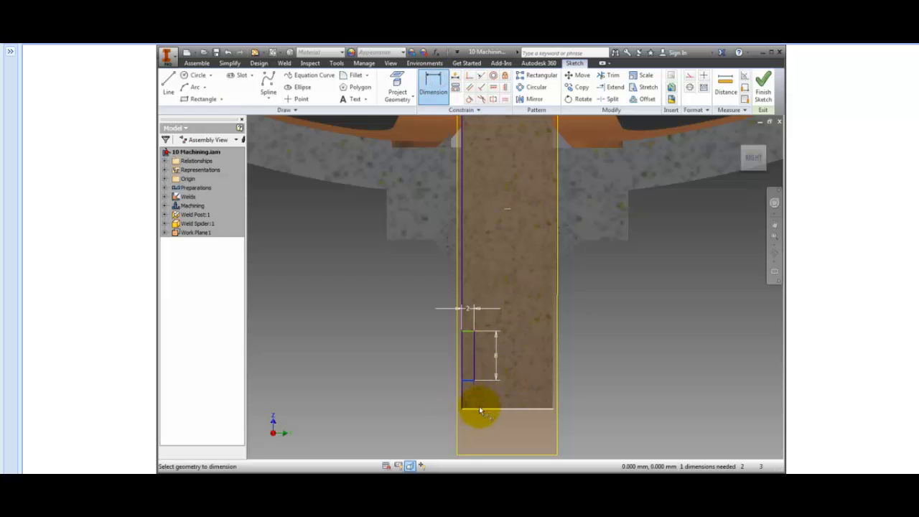
left_click(478, 409)
left_click(432, 400)
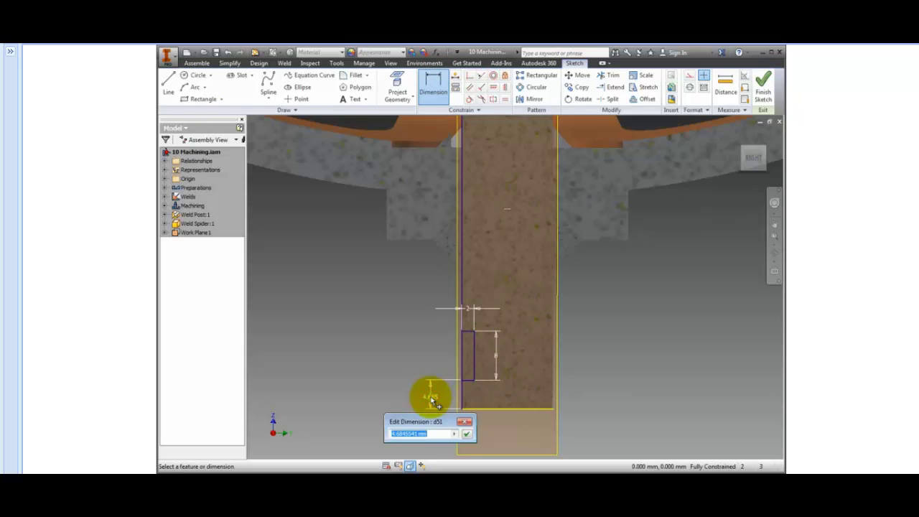
type("5")
key("Return")
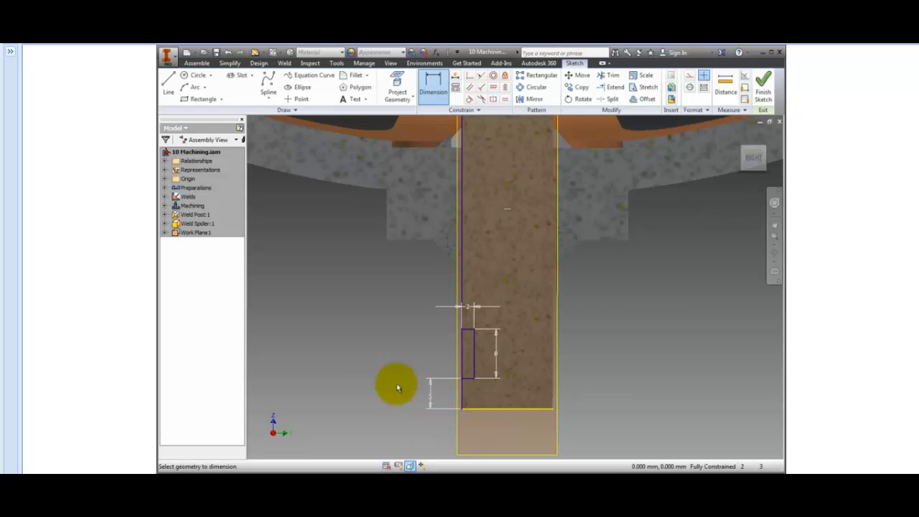
right_click(353, 347)
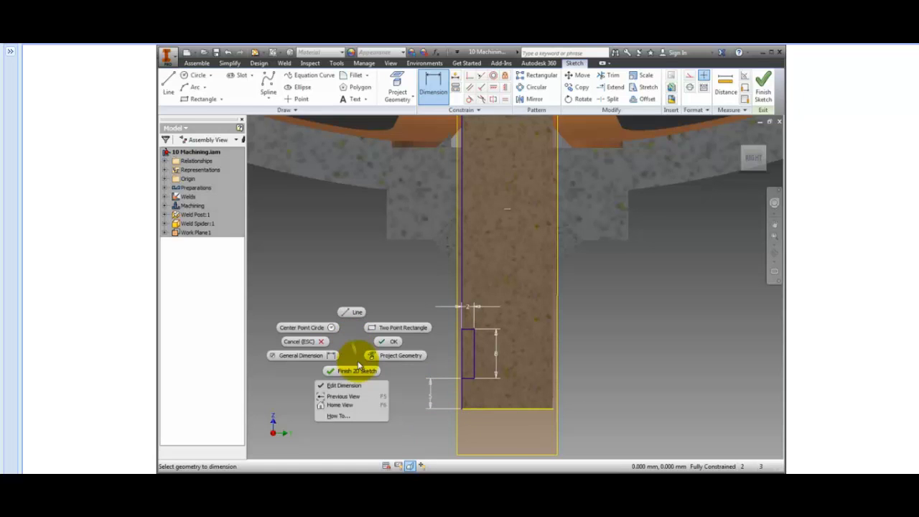
left_click(358, 369)
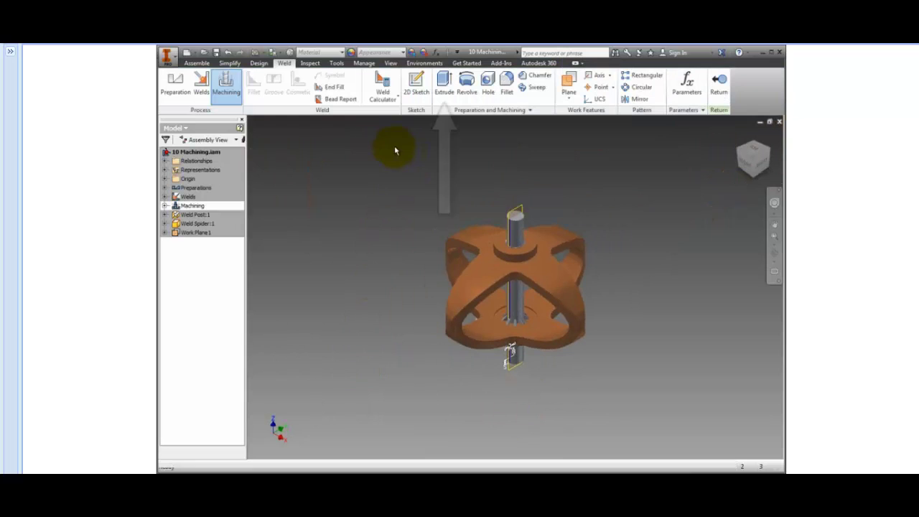
- Extrude the rectangle as a symmetric cut through All material into the shaft
left_click(445, 89)
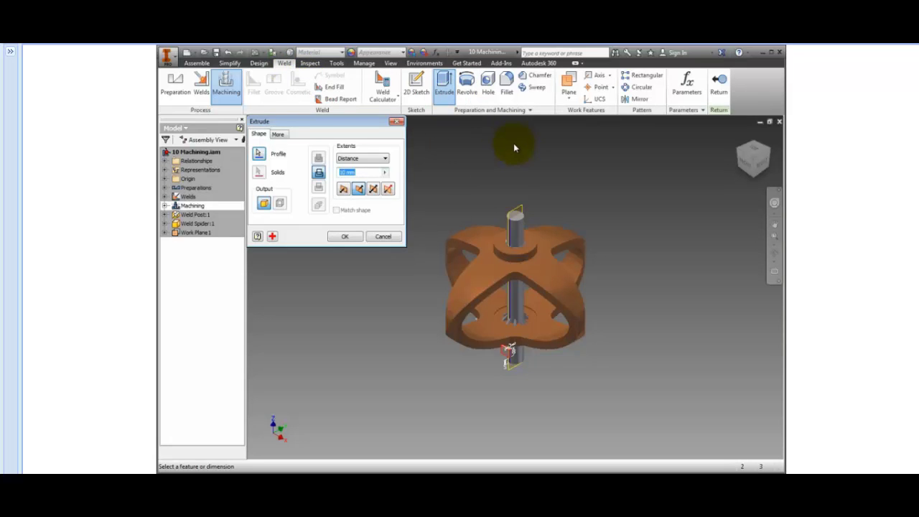
scroll(513, 143, "up", 5)
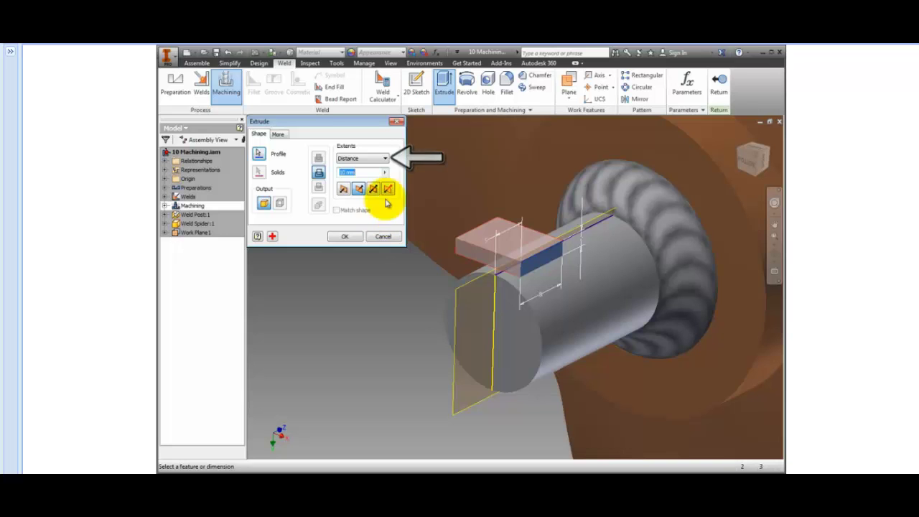
left_click(368, 158)
left_click(367, 190)
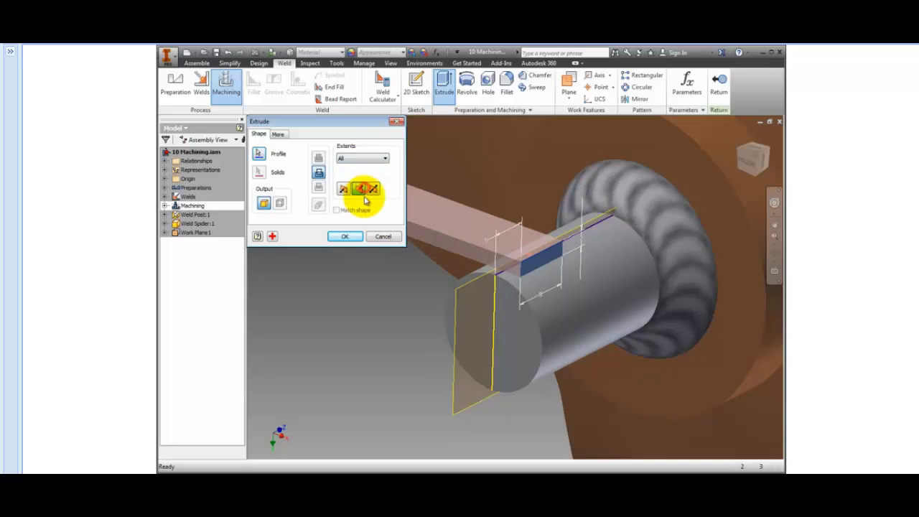
left_click(374, 189)
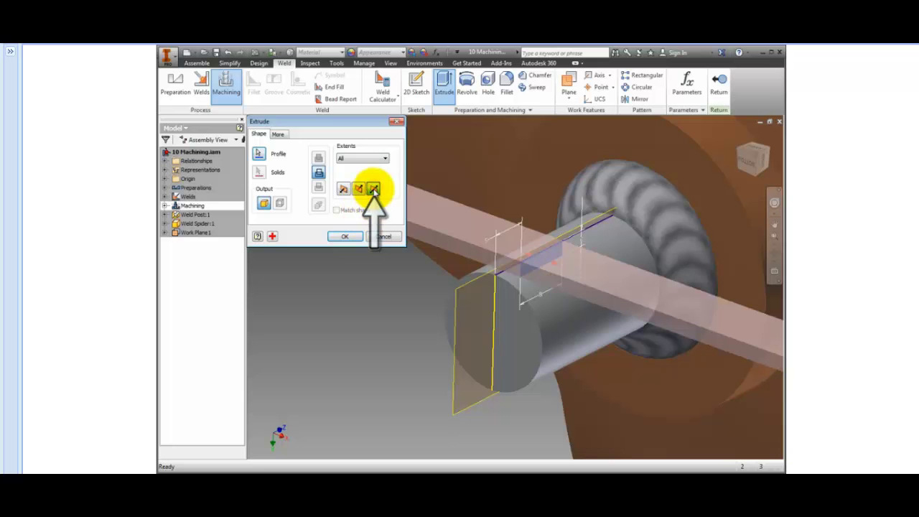
left_click(348, 239)
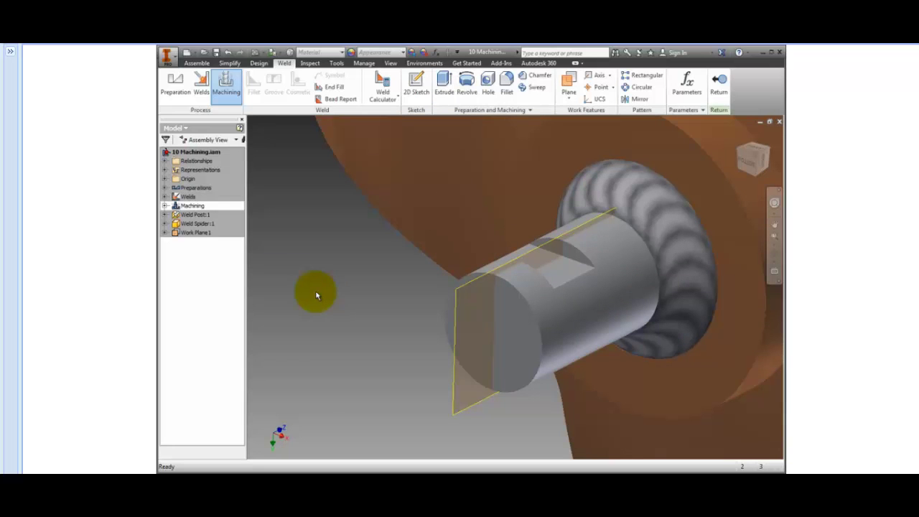
- Return from the weld part edit and finish the Machining edit, viewing the full assembly
key("F6")
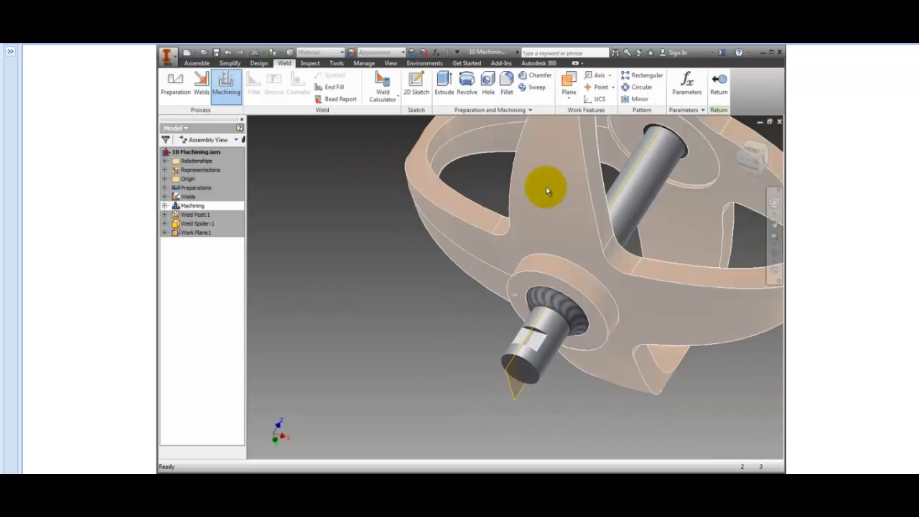
left_click(722, 91)
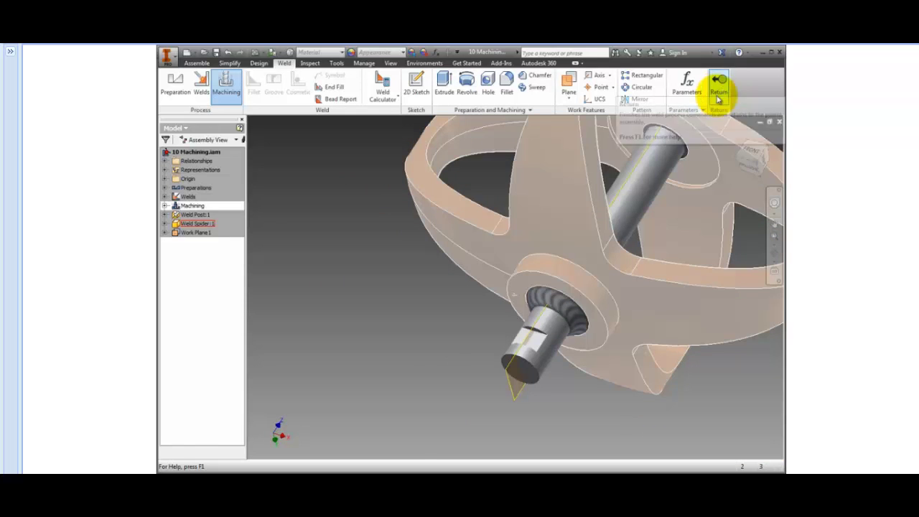
right_click(303, 332)
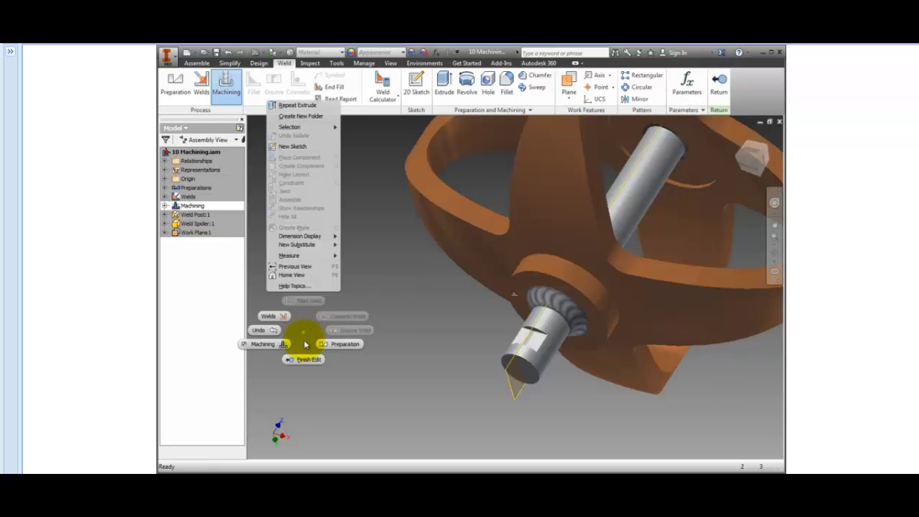
left_click(305, 362)
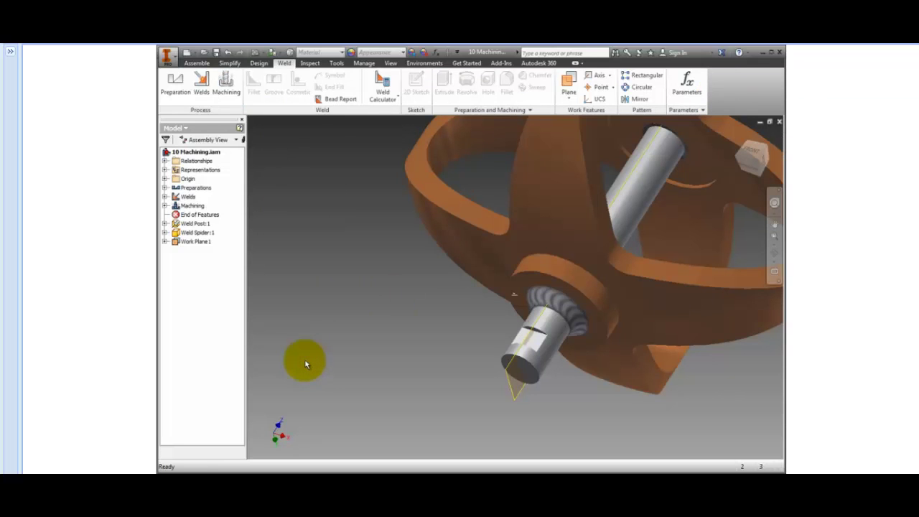
- Open Weld Post.ipt to confirm it has no flat, then return to 10 Machining.iam
left_click(530, 368)
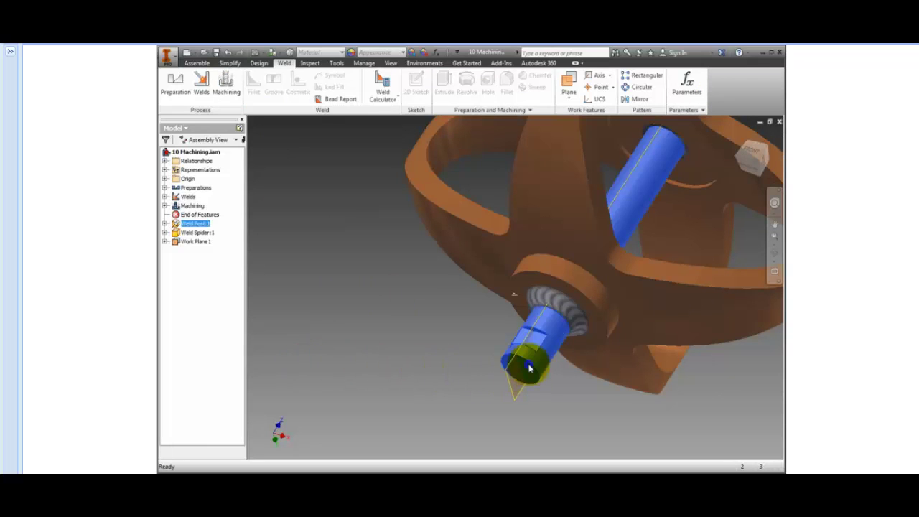
right_click(530, 368)
left_click(535, 335)
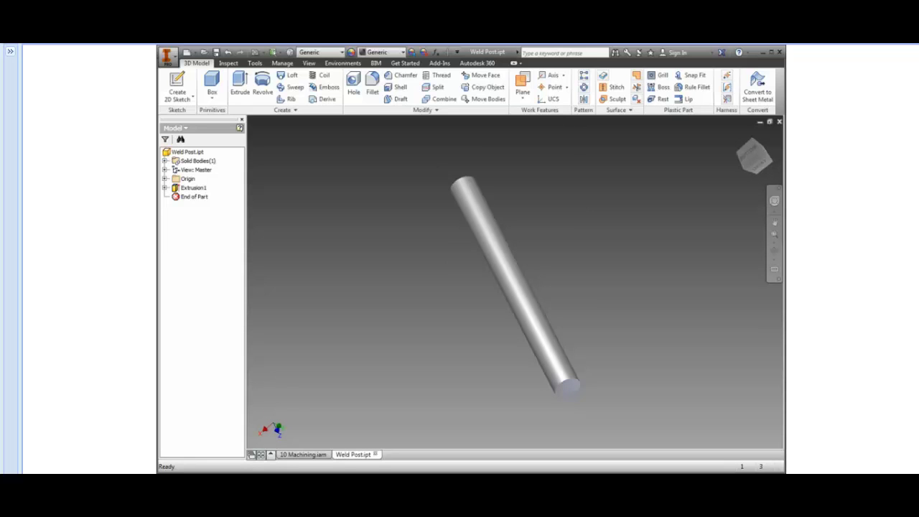
left_click(302, 455)
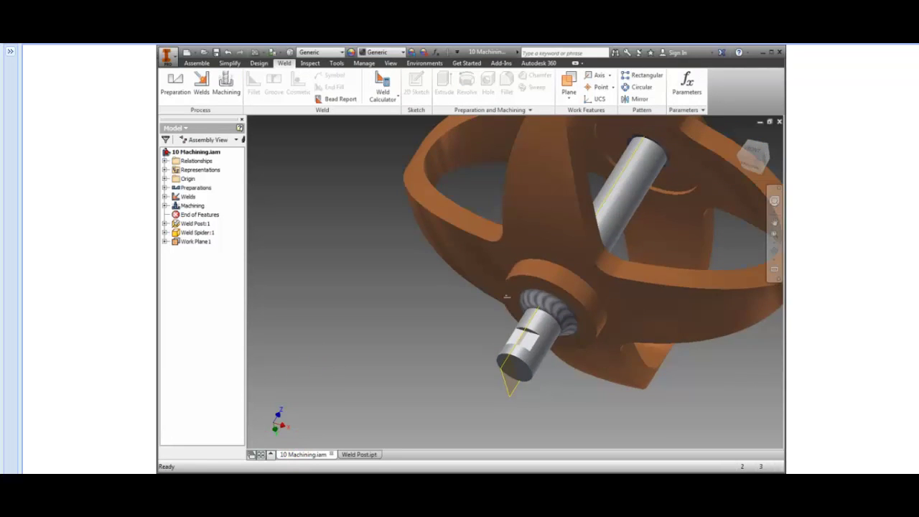
- Turn off Work Plane 1's visibility and orbit to view the machined flat on the shaft
left_click(195, 241)
right_click(195, 241)
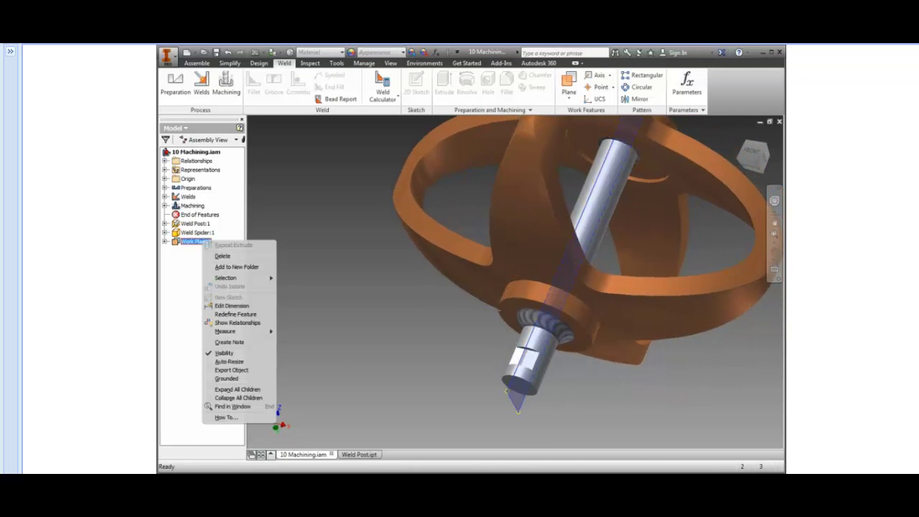
left_click(224, 353)
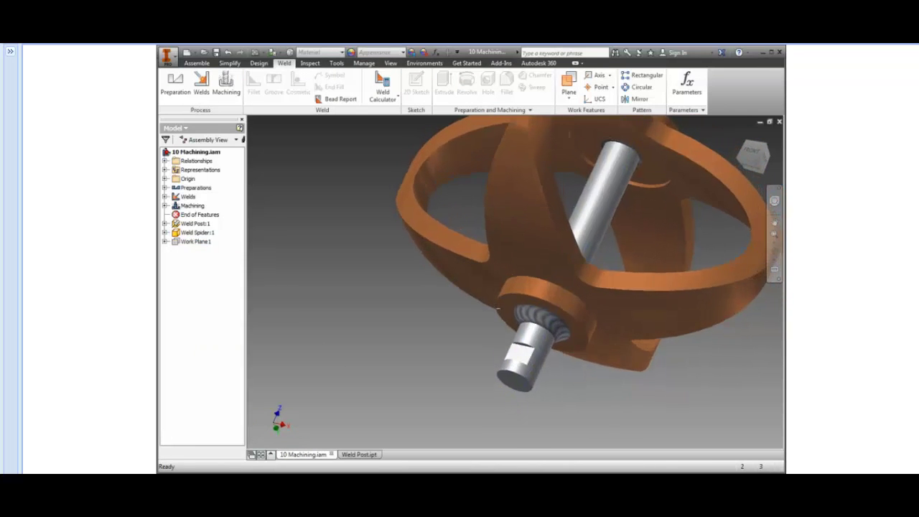
middle_click_drag(402, 287, 429, 229, "shift")
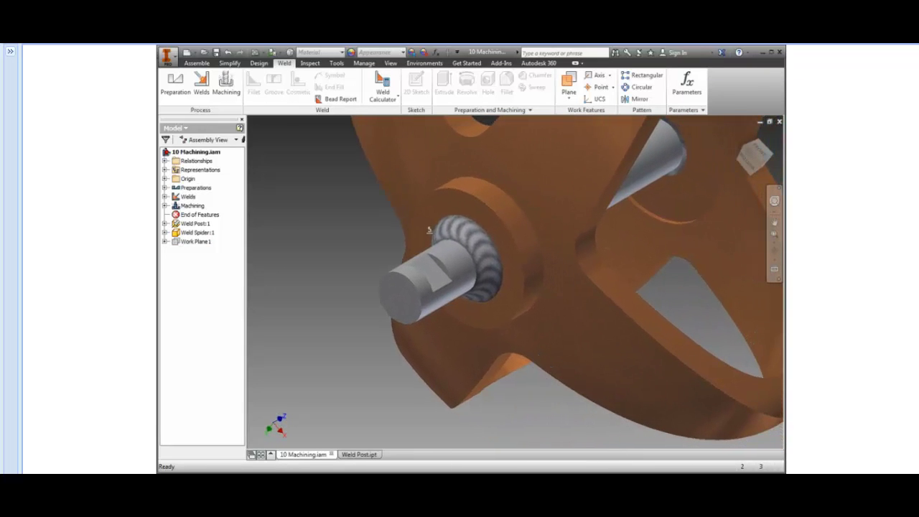